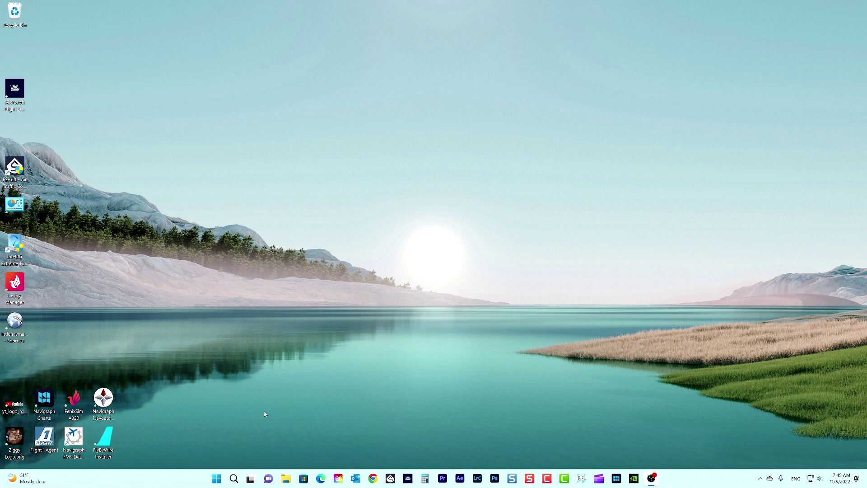
Step: In Windows Settings, turn off opening Xbox Game Bar with the controller button, then close Settings
{"action": "left_click", "coordinate": [217, 479]}
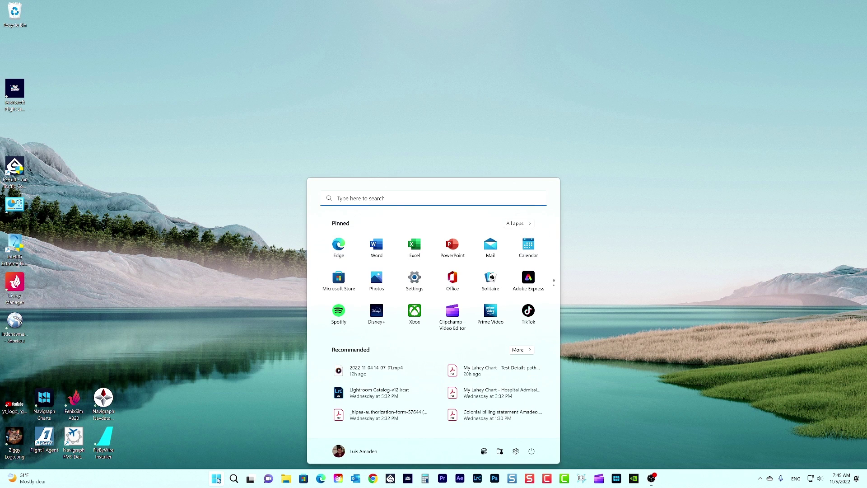
{"action": "type", "text": "settings"}
{"action": "key", "text": "Return"}
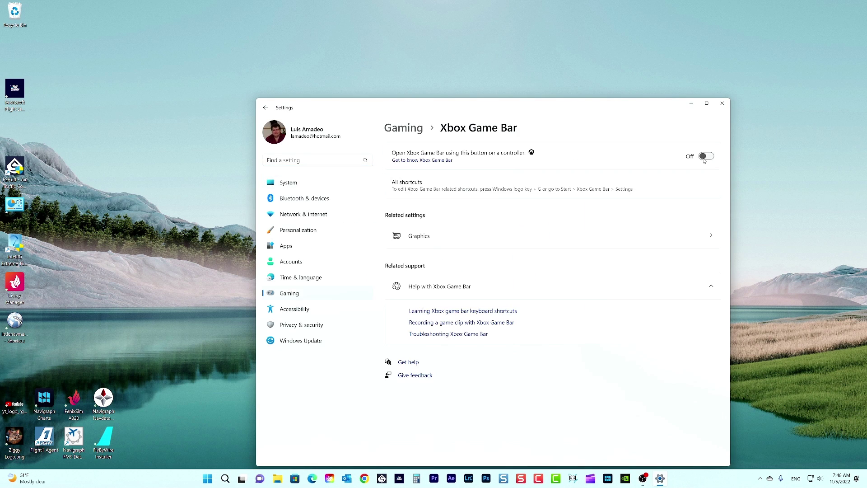
{"action": "left_click", "coordinate": [706, 156]}
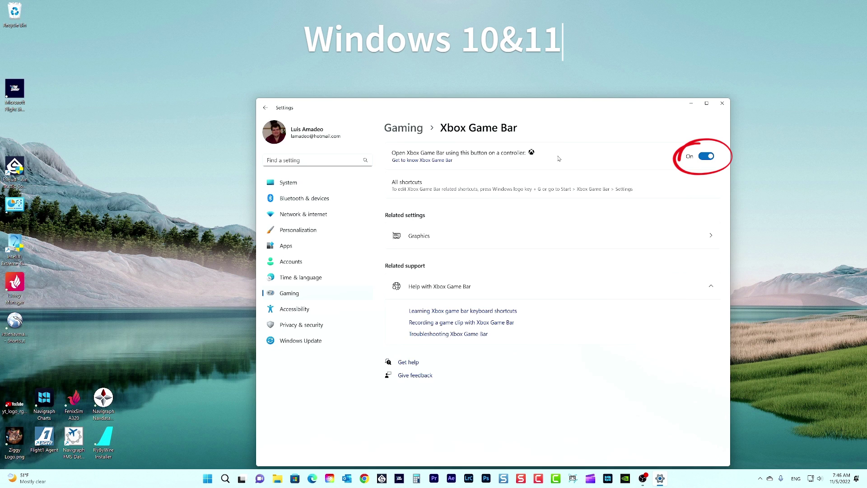
{"action": "left_click", "coordinate": [703, 157]}
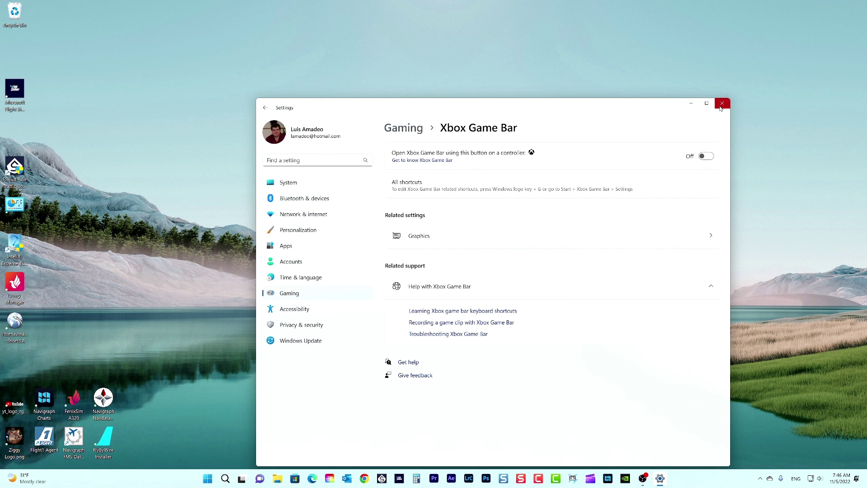
{"action": "left_click", "coordinate": [722, 105]}
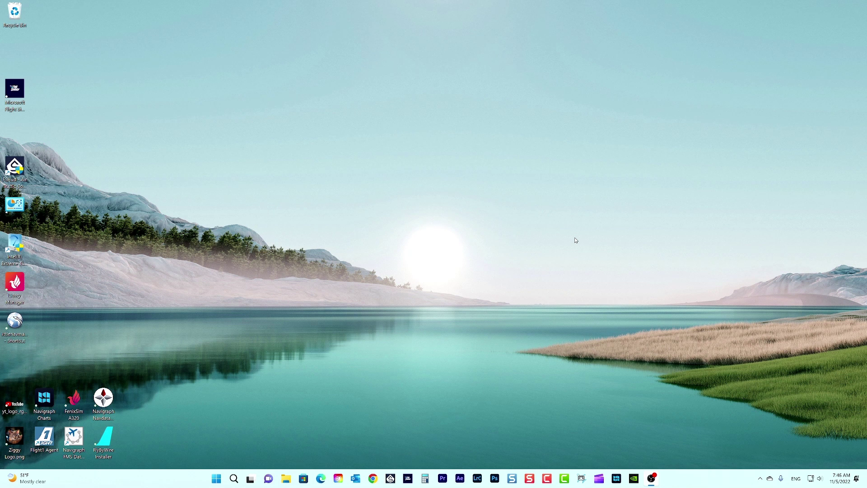
{"action": "key", "text": "alt+z"}
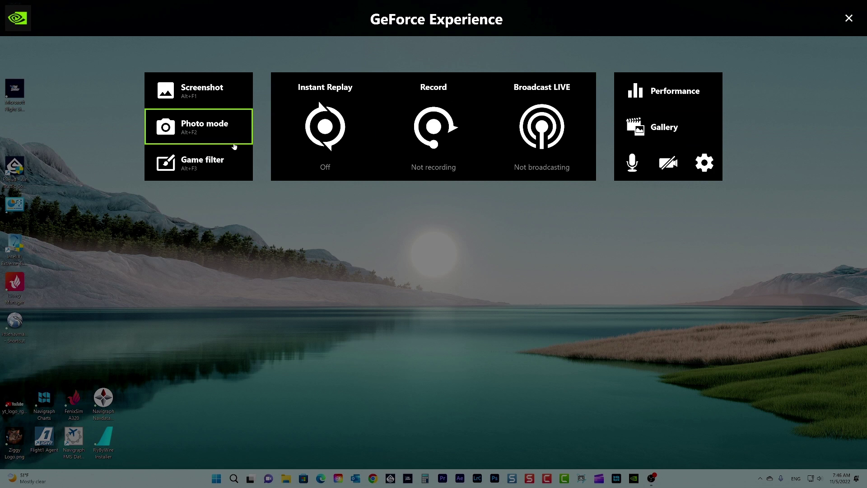
{"action": "left_click", "coordinate": [325, 156]}
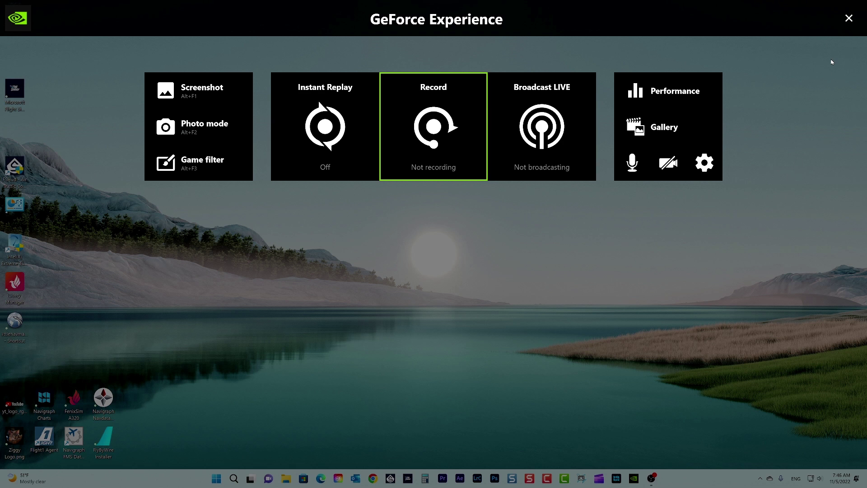
{"action": "left_click", "coordinate": [842, 27]}
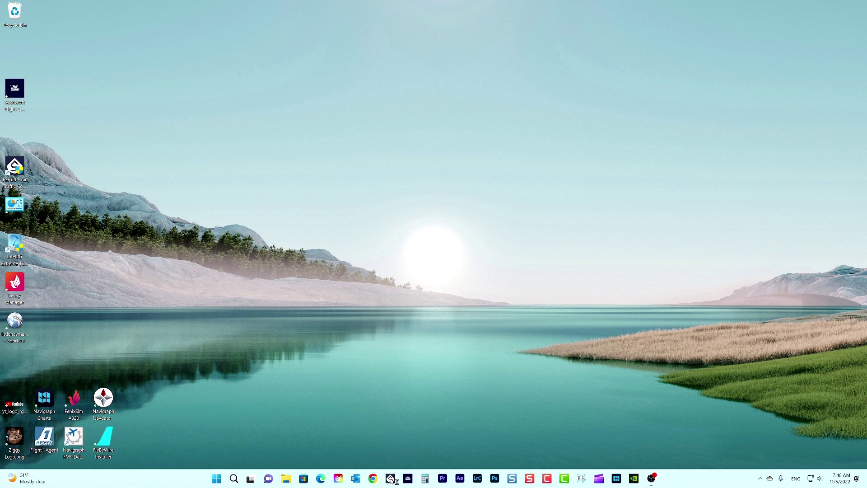
Step: Upgrade FSHud to version 1.2.46 and launch Microsoft Flight Simulator
{"action": "left_click", "coordinate": [391, 479]}
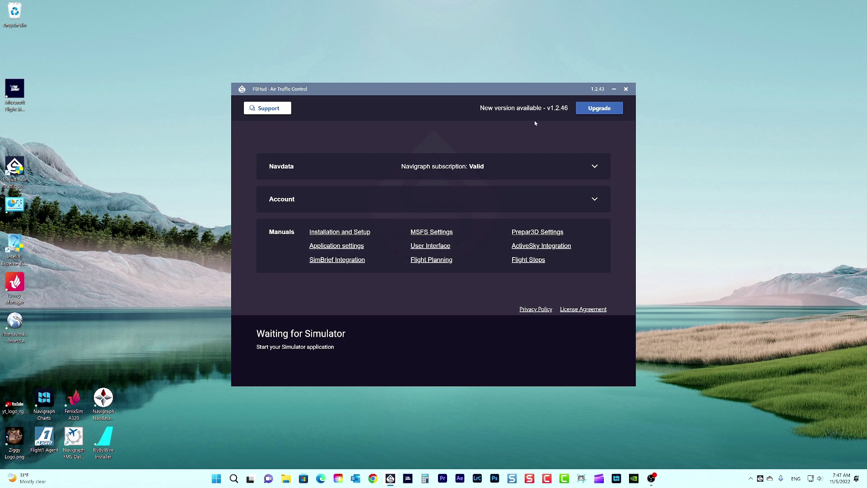
{"action": "left_click", "coordinate": [601, 109]}
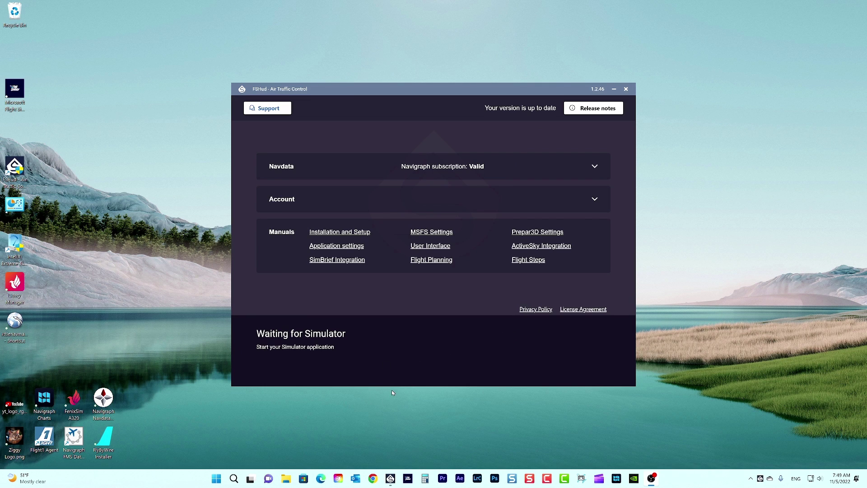
{"action": "left_click", "coordinate": [409, 480]}
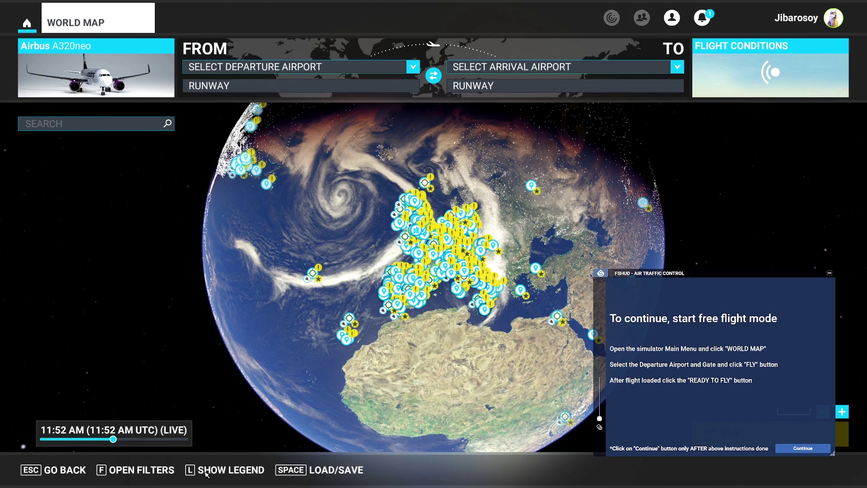
Step: Load the Paris LFPG to Bastia LFKB flight plan from Downloads and start the flight
{"action": "left_click", "coordinate": [312, 471]}
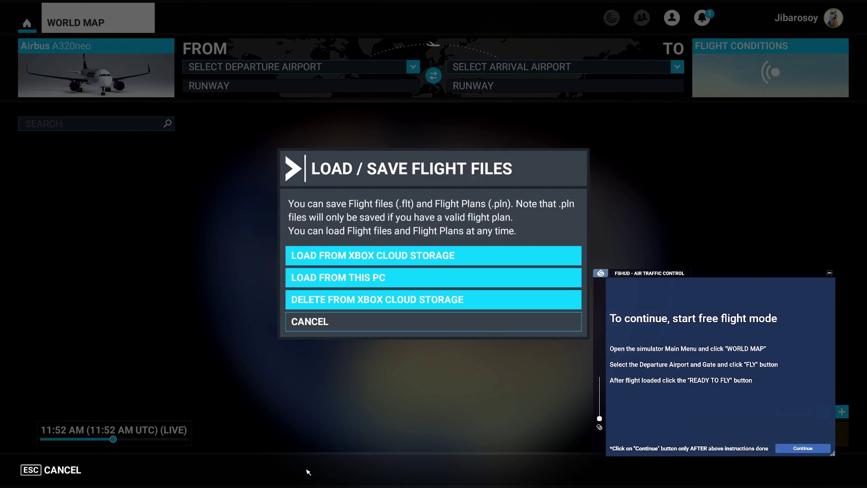
{"action": "left_click", "coordinate": [344, 282]}
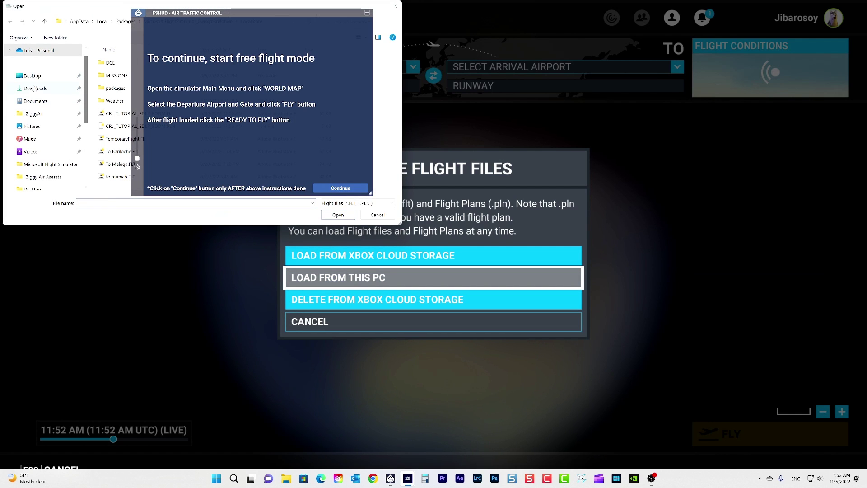
{"action": "left_click", "coordinate": [35, 88]}
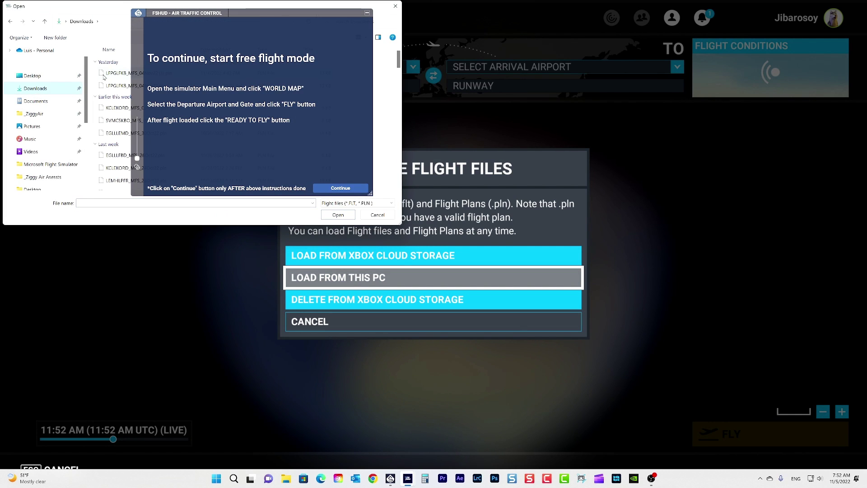
{"action": "double_click", "coordinate": [103, 76]}
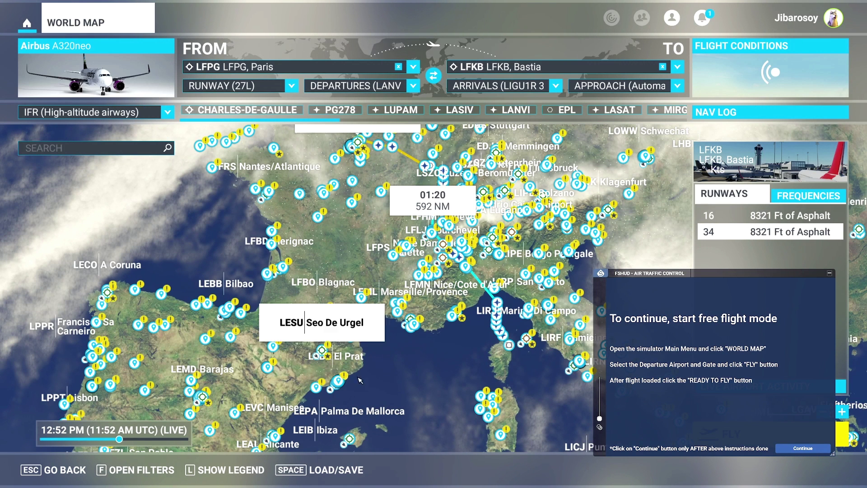
{"action": "left_click", "coordinate": [799, 424]}
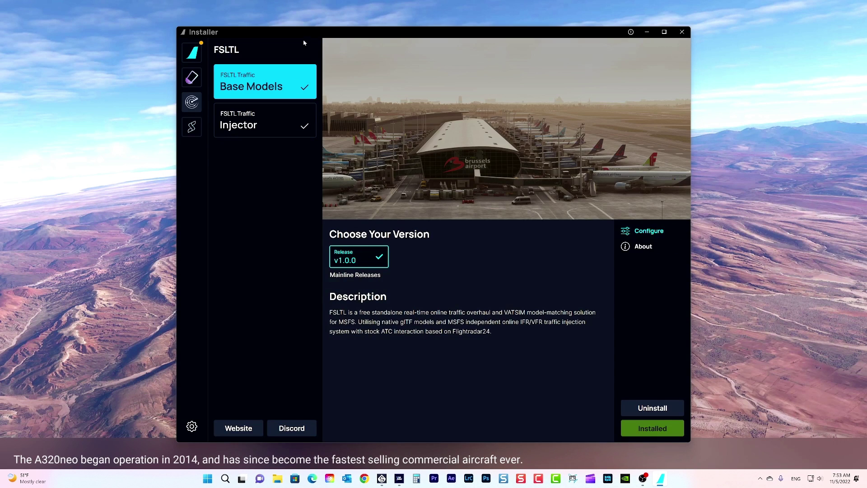
Step: Drag the FSLTL Installer window off screen so the simulator shows
{"action": "left_click_drag", "start_coordinate": [302, 34], "coordinate": [9, 65]}
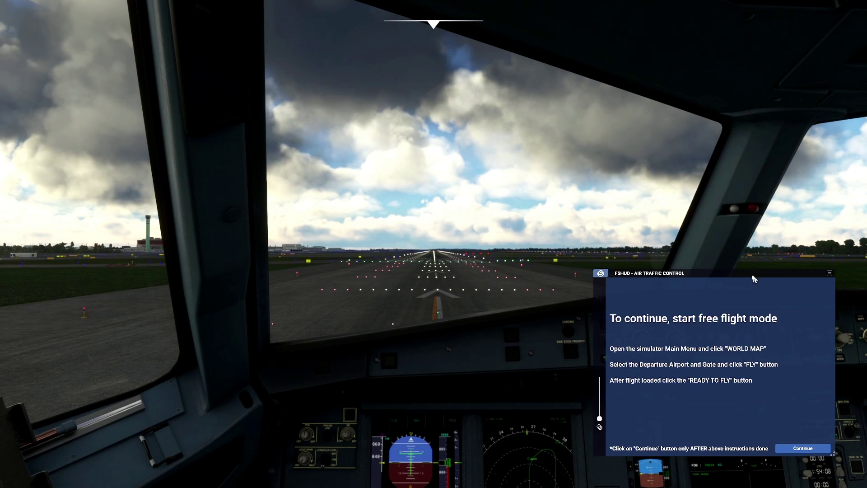
Step: Move the FSHud panel to the top left, confirm free flight, and open FSHud settings
{"action": "left_click_drag", "start_coordinate": [757, 275], "coordinate": [170, 52]}
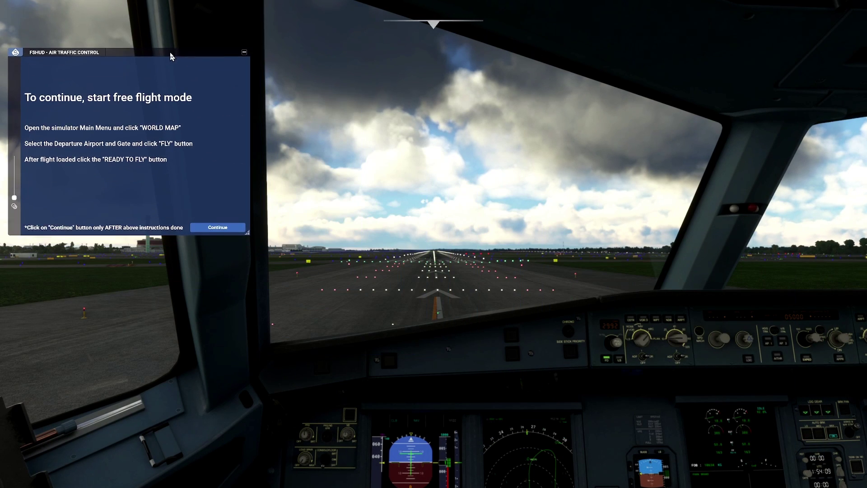
{"action": "left_click", "coordinate": [231, 226]}
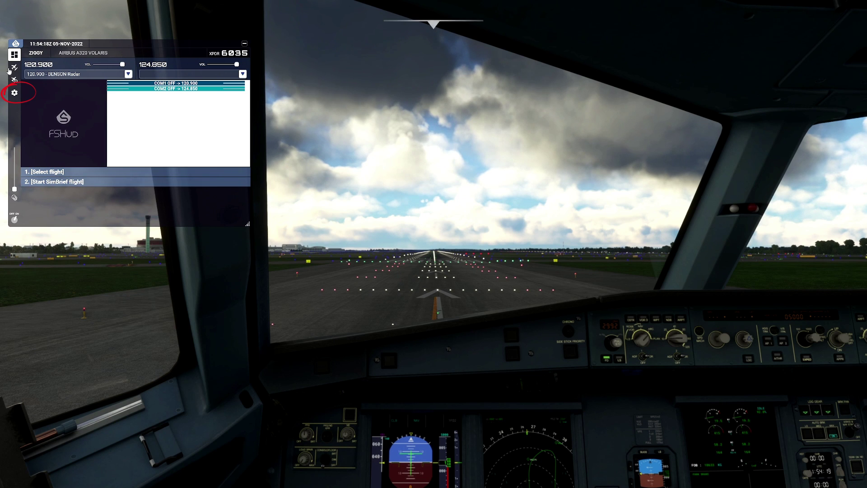
{"action": "left_click", "coordinate": [14, 93]}
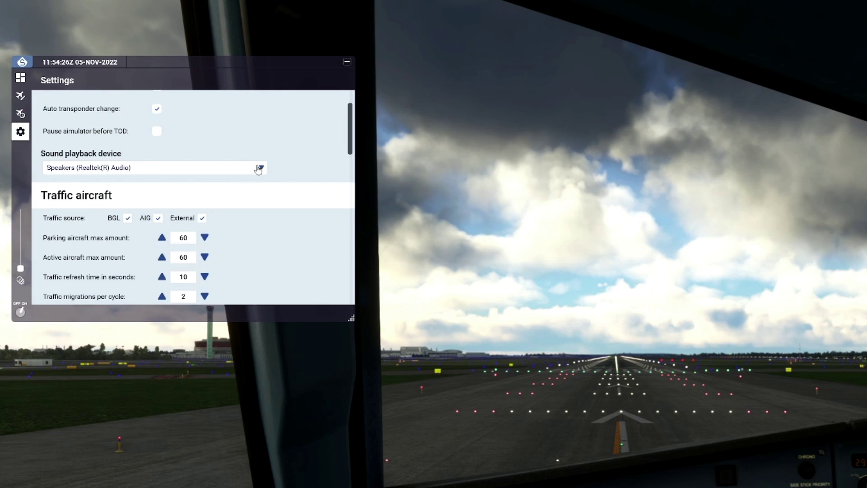
Step: Untick BGL as a traffic source so FSHud uses External traffic
{"action": "scroll", "coordinate": [259, 169], "scroll_direction": "up", "scroll_amount": 2}
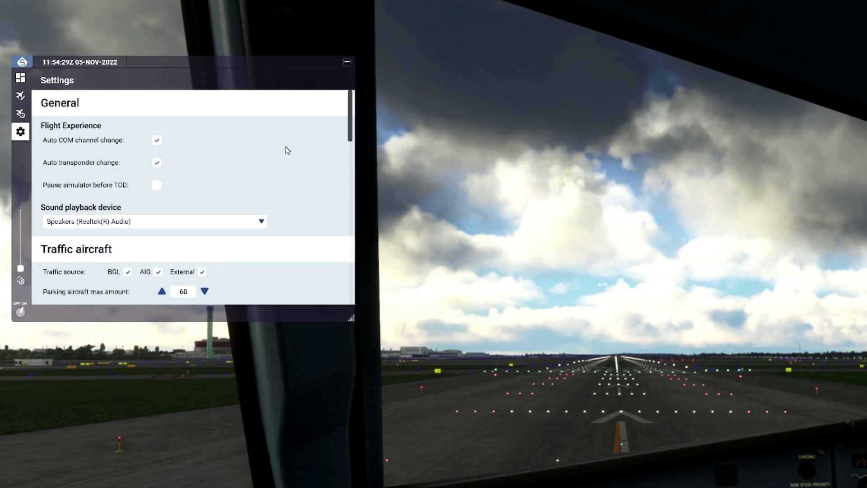
{"action": "scroll", "coordinate": [286, 149], "scroll_direction": "down", "scroll_amount": 2}
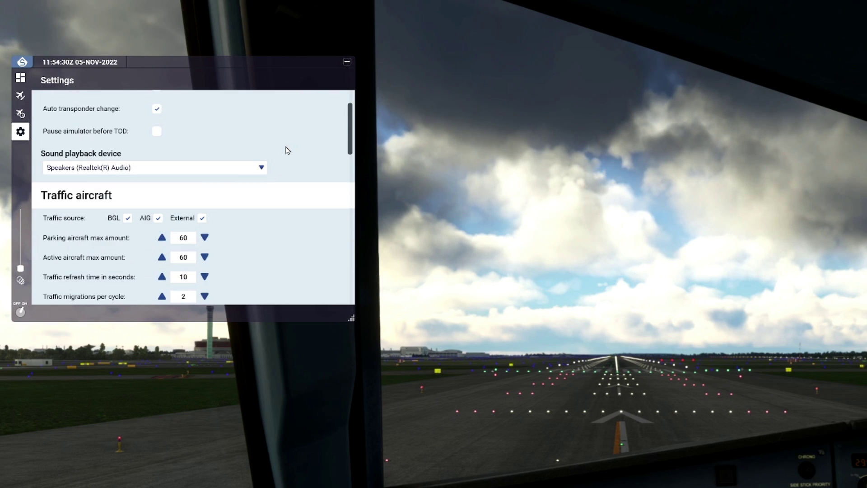
{"action": "left_click", "coordinate": [129, 219]}
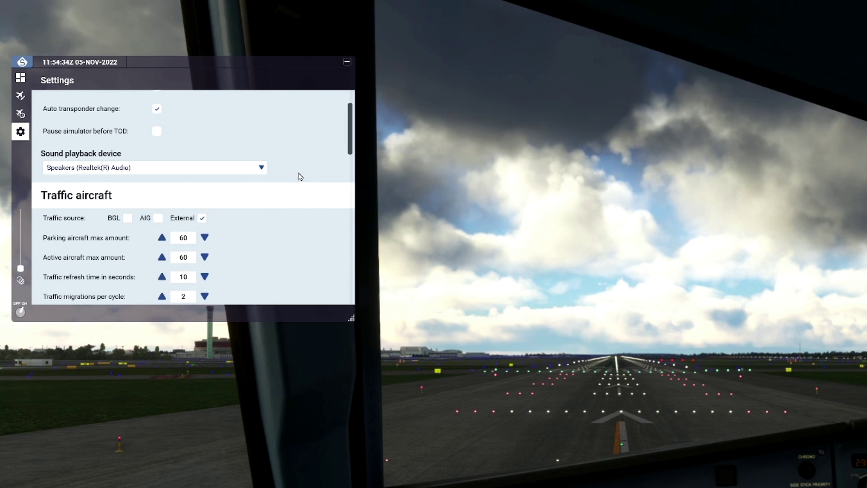
Step: Lower the parking and active aircraft maximums from 60 to 40, then return to the dashboard
{"action": "scroll", "coordinate": [300, 177], "scroll_direction": "down", "scroll_amount": 1}
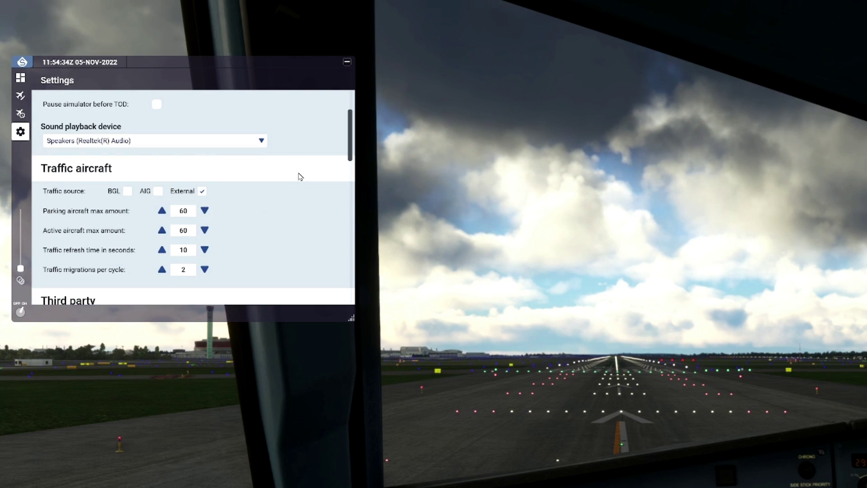
{"action": "left_click", "coordinate": [205, 212]}
{"action": "left_click", "coordinate": [206, 212]}
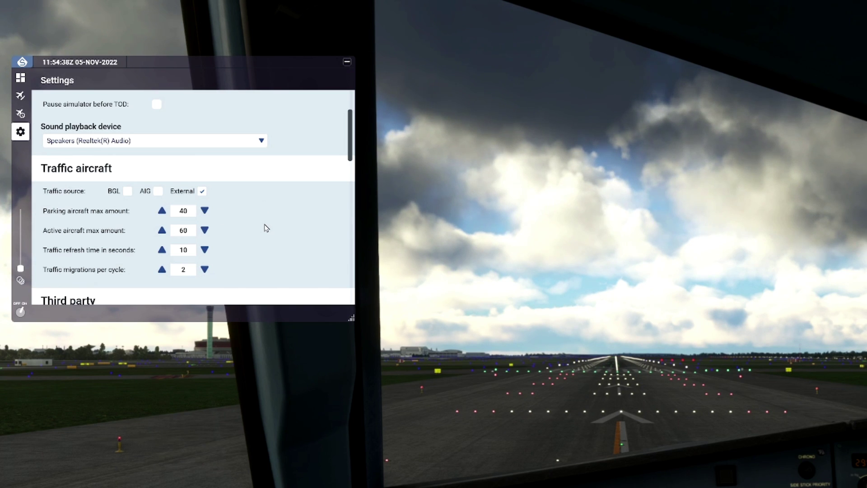
{"action": "scroll", "coordinate": [266, 228], "scroll_direction": "down", "scroll_amount": 1}
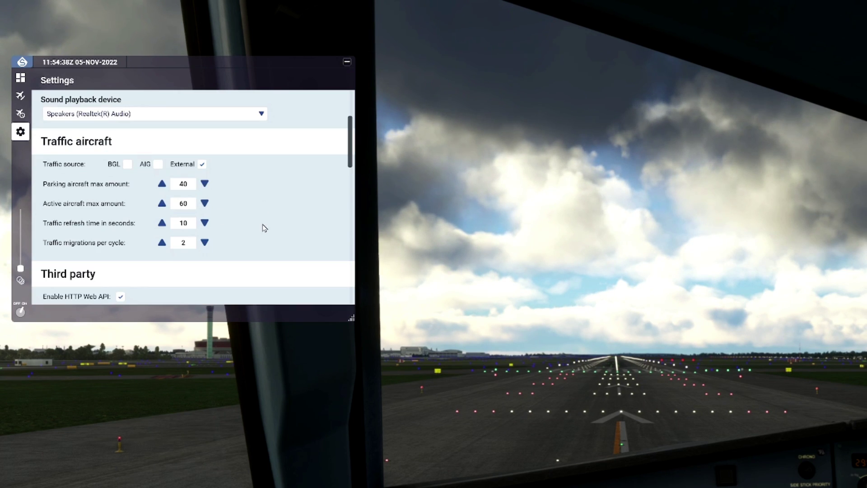
{"action": "left_click", "coordinate": [205, 207]}
{"action": "left_click", "coordinate": [205, 207]}
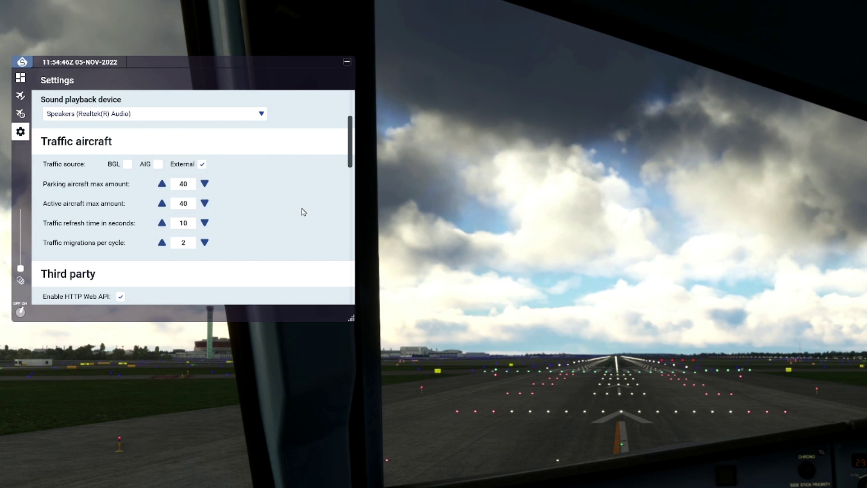
{"action": "scroll", "coordinate": [303, 212], "scroll_direction": "down", "scroll_amount": 3}
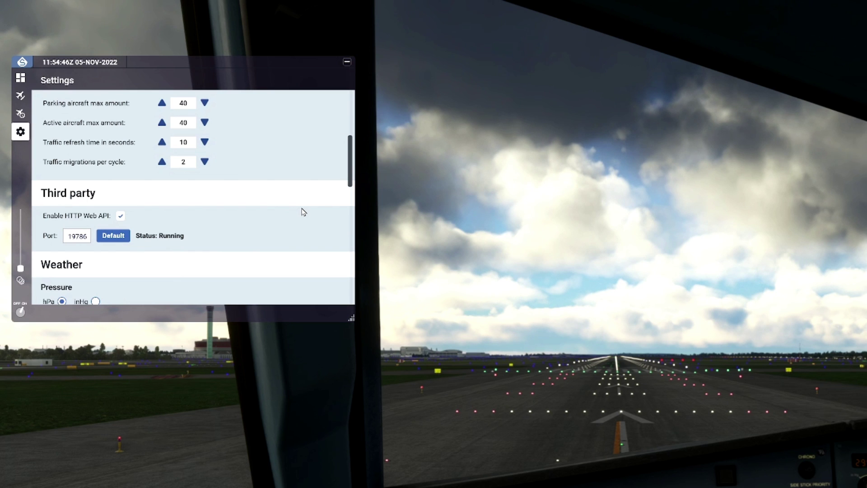
{"action": "scroll", "coordinate": [303, 212], "scroll_direction": "up", "scroll_amount": 5}
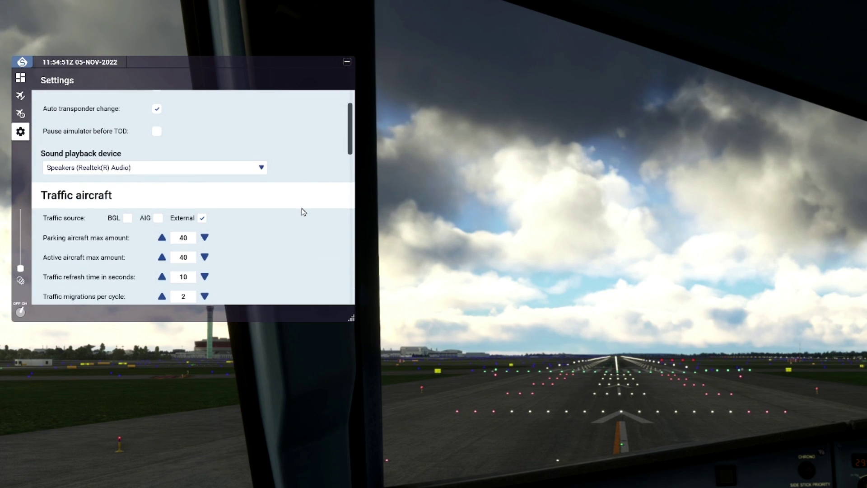
{"action": "left_click", "coordinate": [20, 77]}
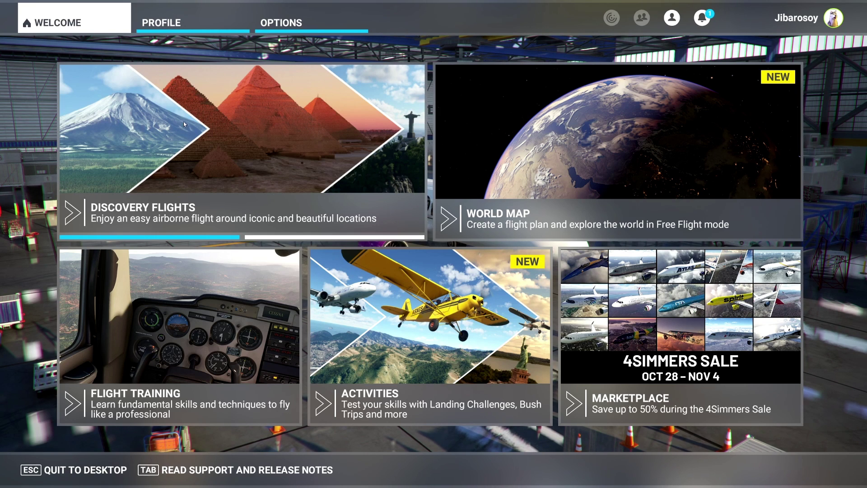
Step: Set Photogrammetry to Off under Options > General Options > Data
{"action": "left_click", "coordinate": [298, 21]}
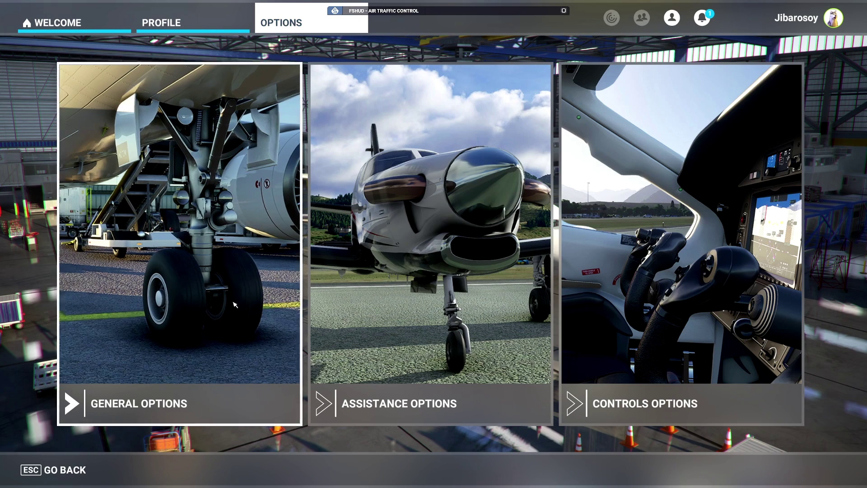
{"action": "left_click", "coordinate": [210, 388]}
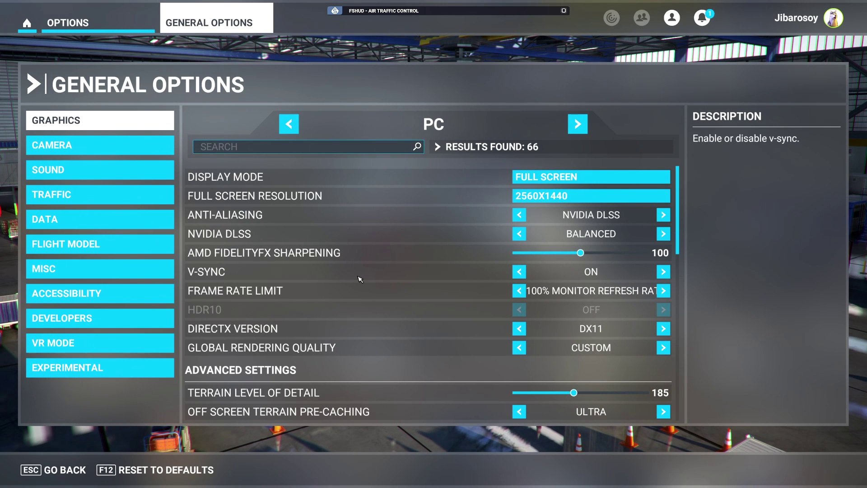
{"action": "left_click", "coordinate": [121, 220]}
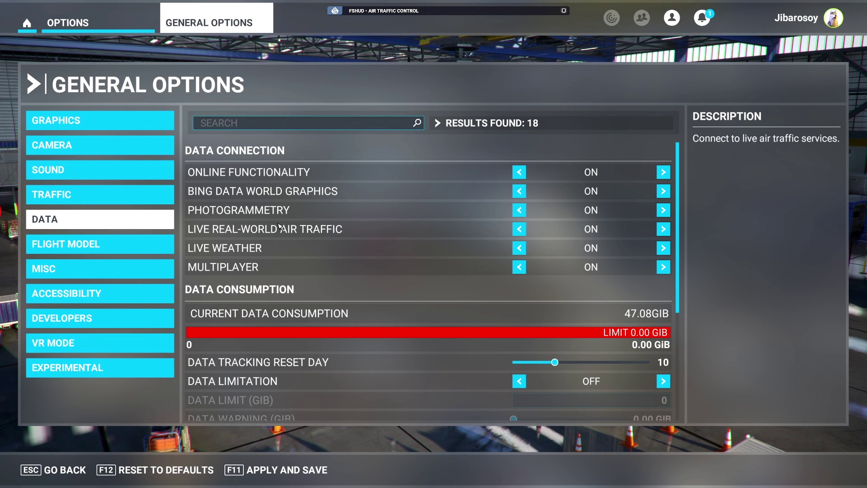
{"action": "left_click", "coordinate": [520, 211]}
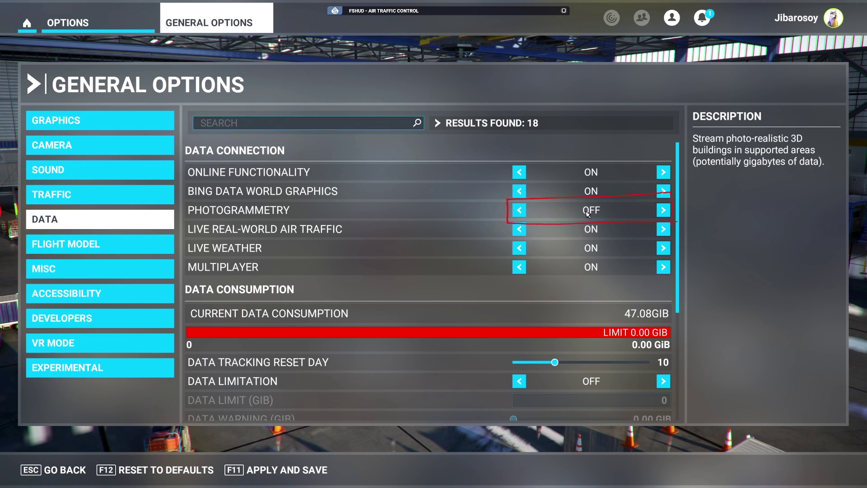